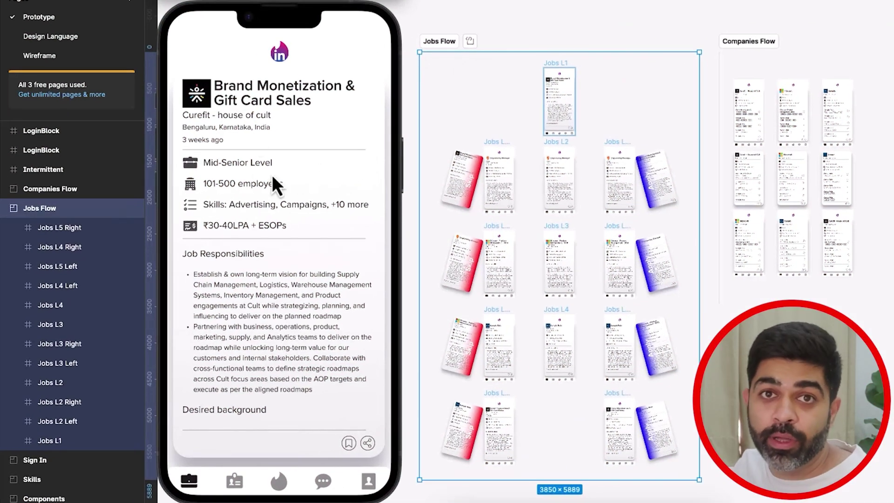
{"action": "left_click_drag", "start_coordinate": [225, 235], "coordinate": [261, 233]}
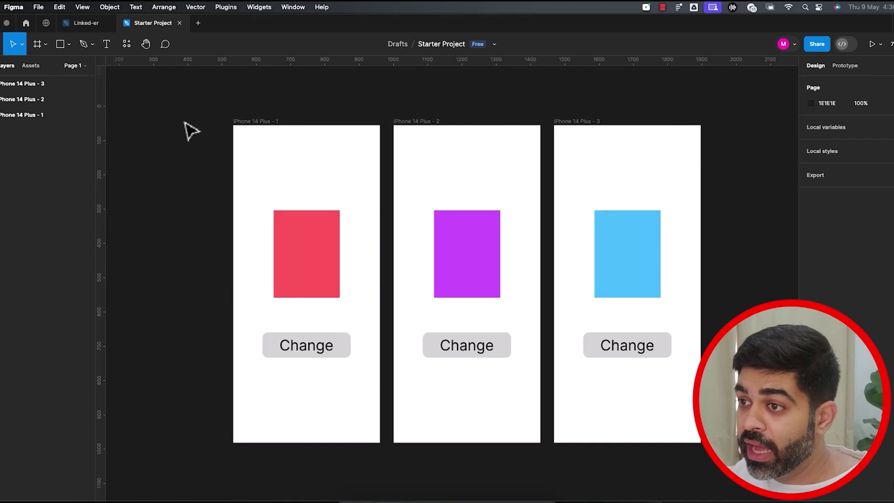
{"action": "left_click_drag", "start_coordinate": [217, 126], "coordinate": [714, 474]}
{"action": "left_click", "coordinate": [714, 473]}
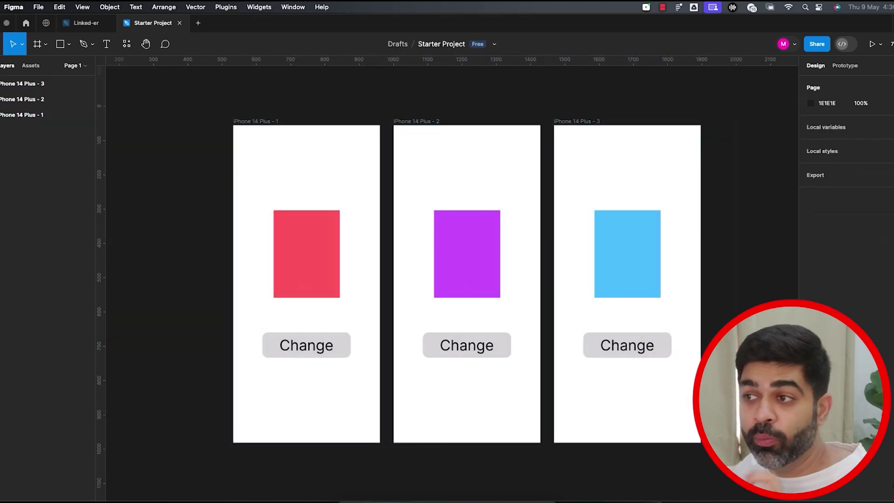
Preview the prototype starting from iPhone 14 Plus - 1, cycle through its screens with the Change button, and close the preview.
{"action": "left_click", "coordinate": [256, 122]}
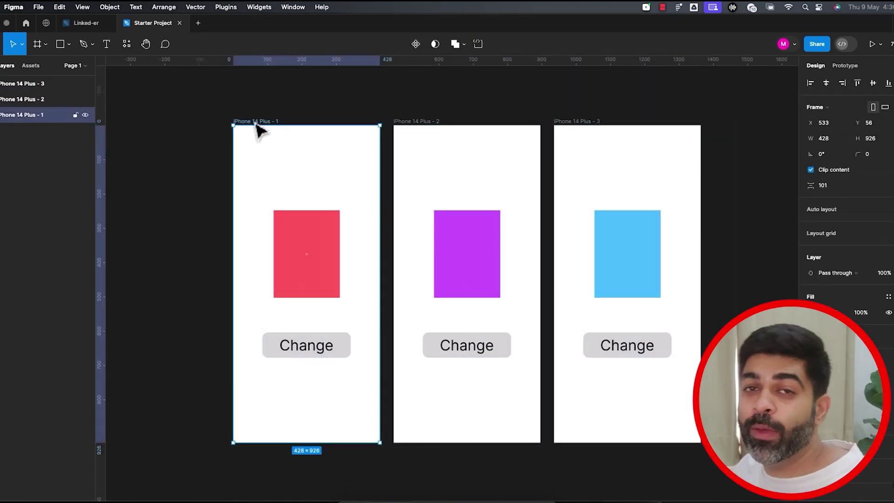
{"action": "key", "text": "shift+space"}
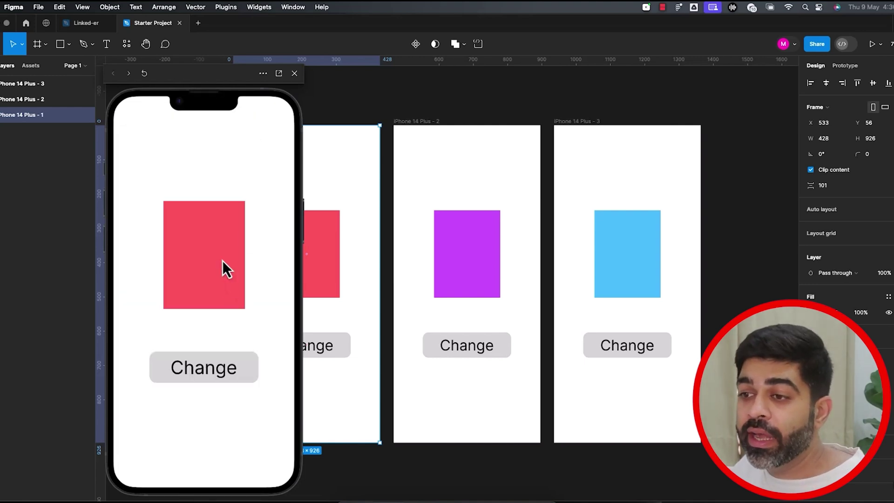
{"action": "left_click", "coordinate": [211, 373]}
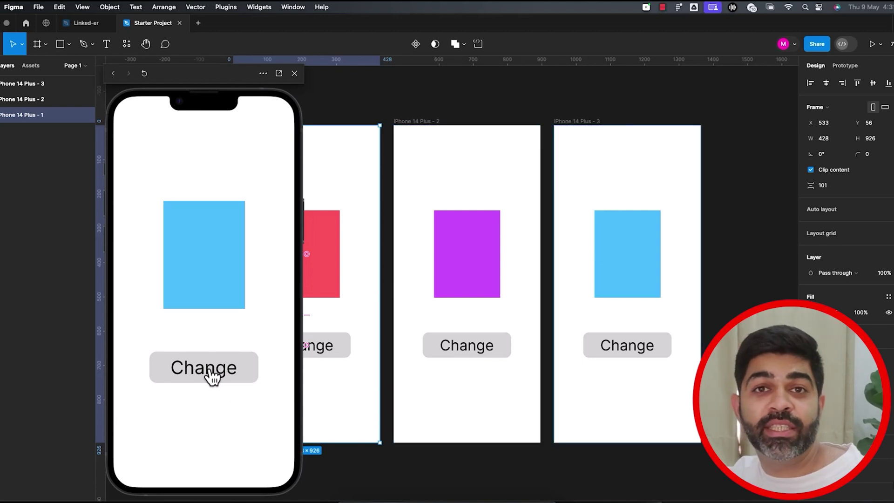
{"action": "left_click", "coordinate": [212, 377]}
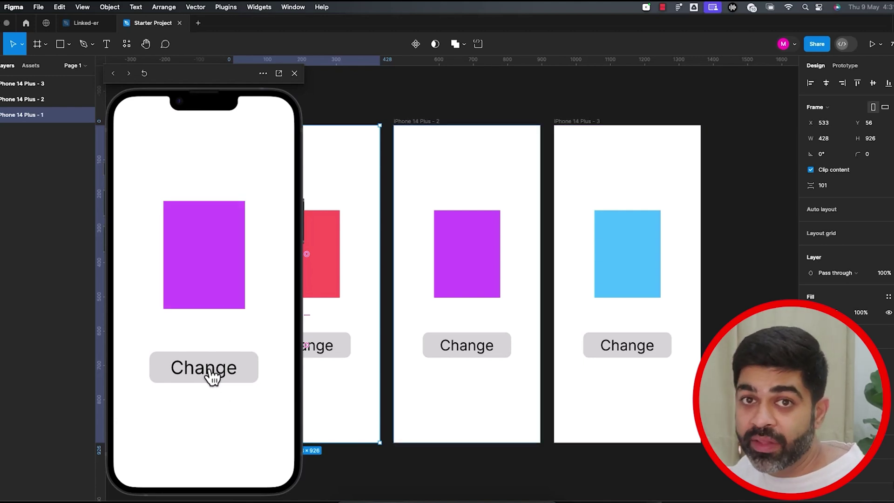
{"action": "left_click", "coordinate": [212, 377]}
{"action": "left_click", "coordinate": [213, 377]}
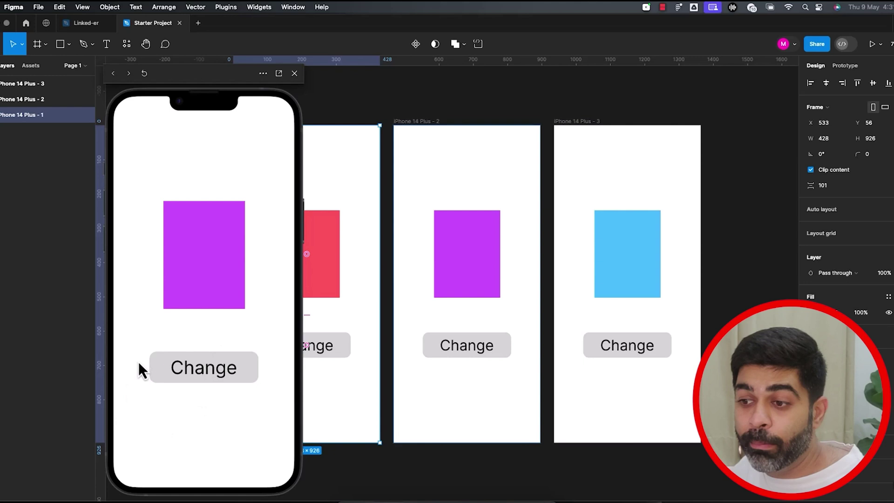
{"action": "left_click", "coordinate": [294, 73]}
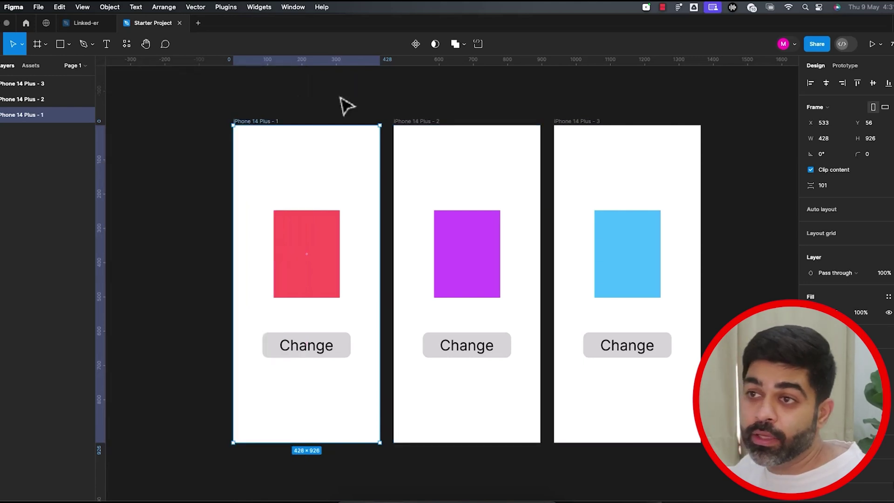
Create a new design file and draw a portrait frame of about 372 × 639 on its canvas.
{"action": "left_click", "coordinate": [198, 23]}
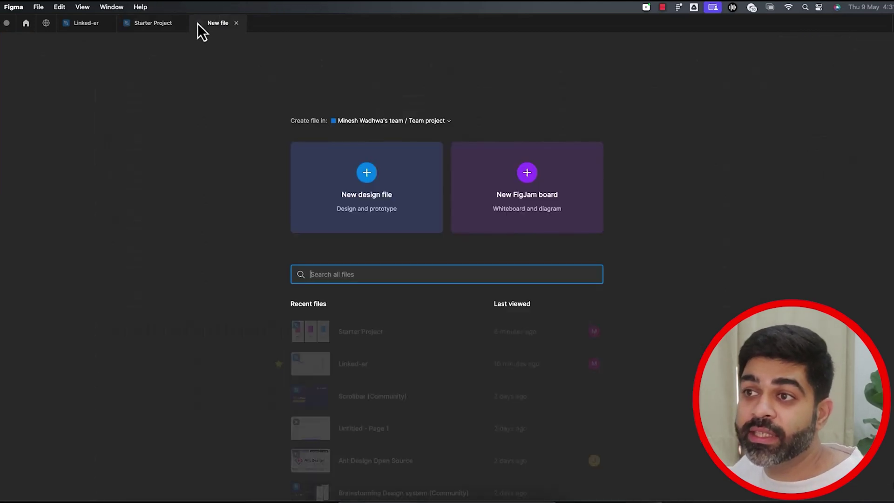
{"action": "left_click", "coordinate": [363, 179]}
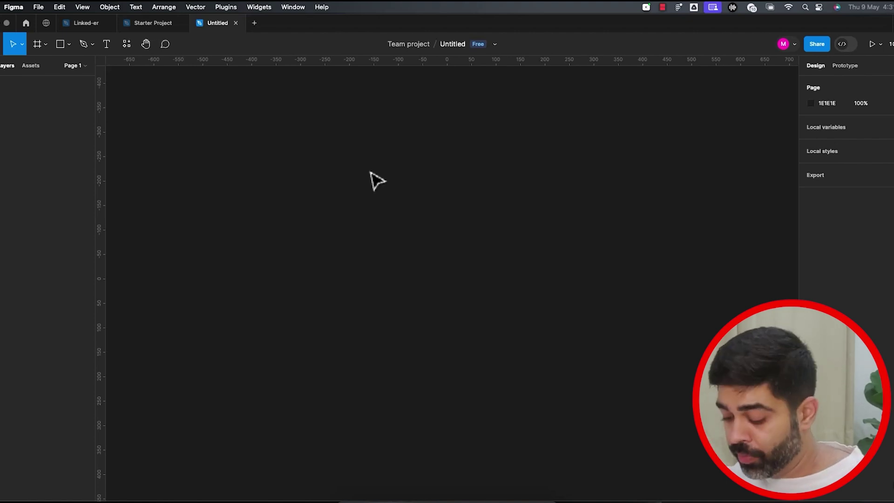
{"action": "key", "text": "f"}
{"action": "left_click_drag", "start_coordinate": [307, 114], "coordinate": [489, 428]}
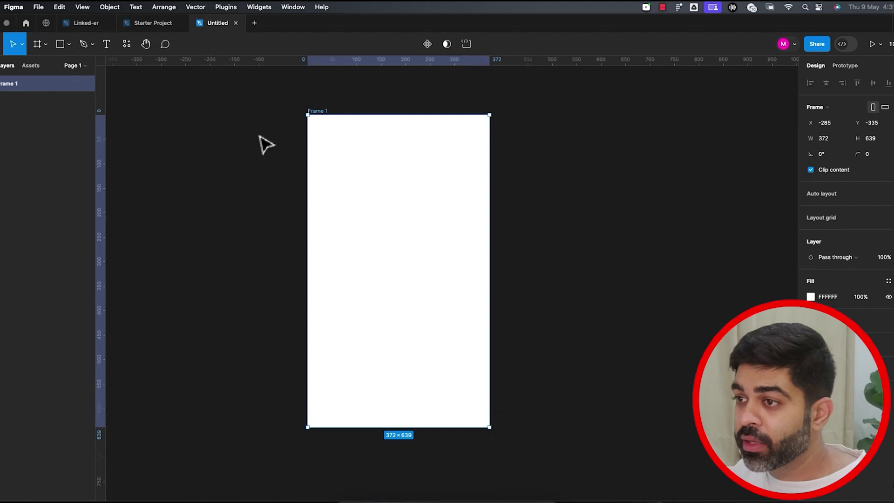
Draw a rectangle of about 189 × 273 in the frame and center it horizontally and vertically.
{"action": "left_click", "coordinate": [60, 44]}
{"action": "left_click_drag", "start_coordinate": [354, 170], "coordinate": [445, 304]}
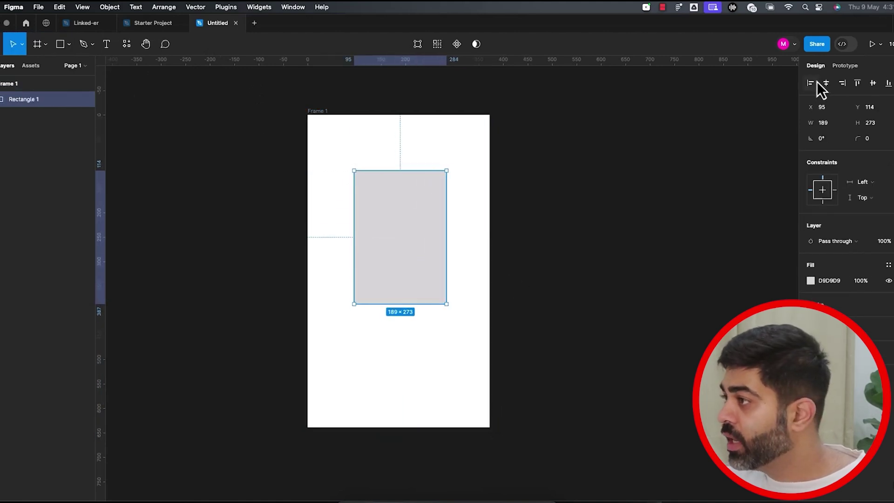
{"action": "left_click", "coordinate": [857, 84]}
{"action": "left_click", "coordinate": [874, 84]}
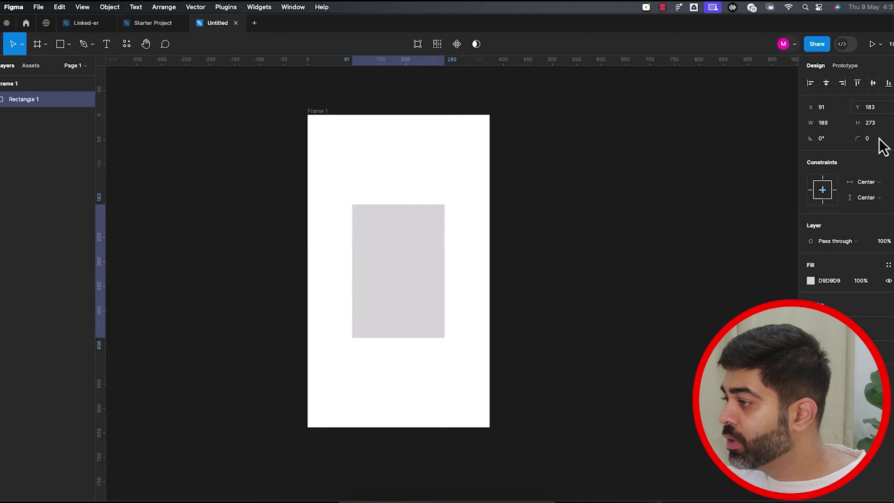
Change the centered rectangle's fill to red, FF0000.
{"action": "left_click", "coordinate": [811, 280]}
{"action": "left_click", "coordinate": [754, 303]}
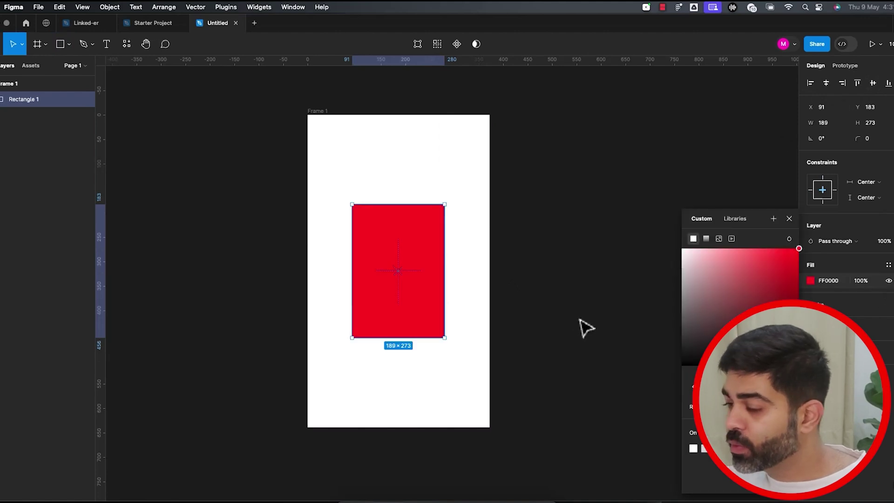
{"action": "left_click", "coordinate": [585, 325]}
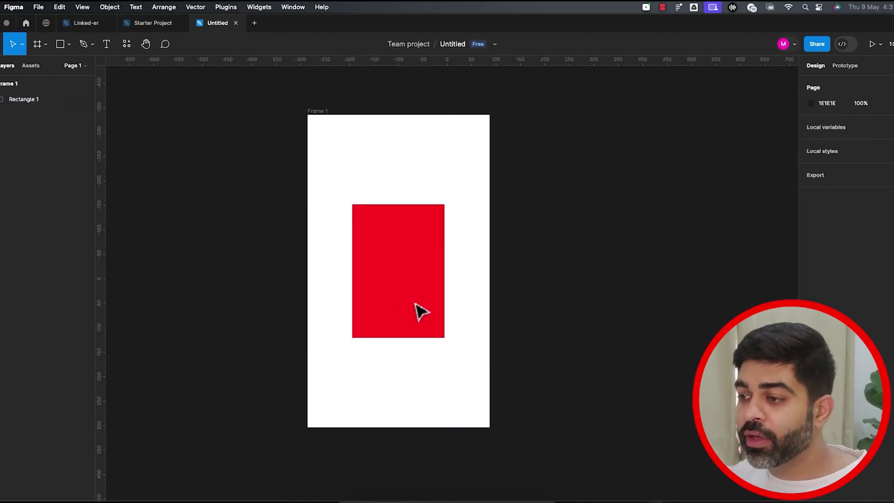
Build a button below the red rectangle from a rectangle of about 223 × 64 with the text "Change" centered on it.
{"action": "left_click", "coordinate": [60, 45]}
{"action": "left_click_drag", "start_coordinate": [342, 366], "coordinate": [451, 395]}
{"action": "left_click", "coordinate": [103, 45]}
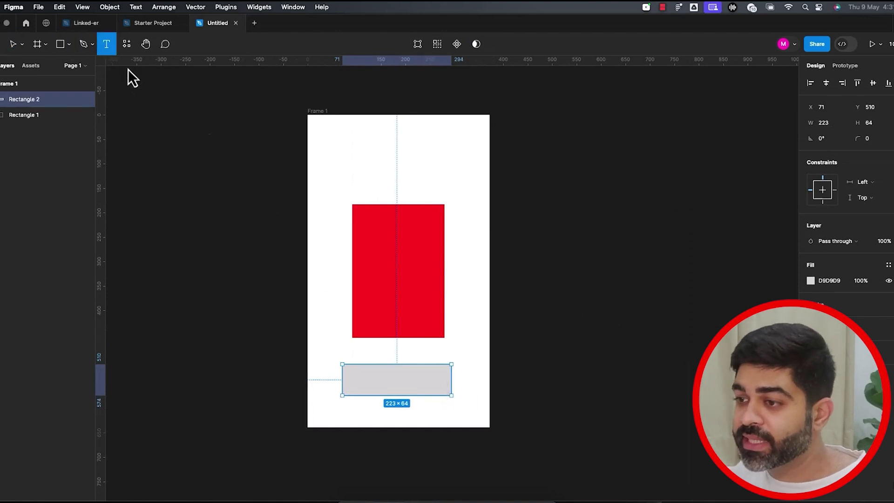
{"action": "left_click", "coordinate": [376, 382]}
{"action": "type", "text": "C"}
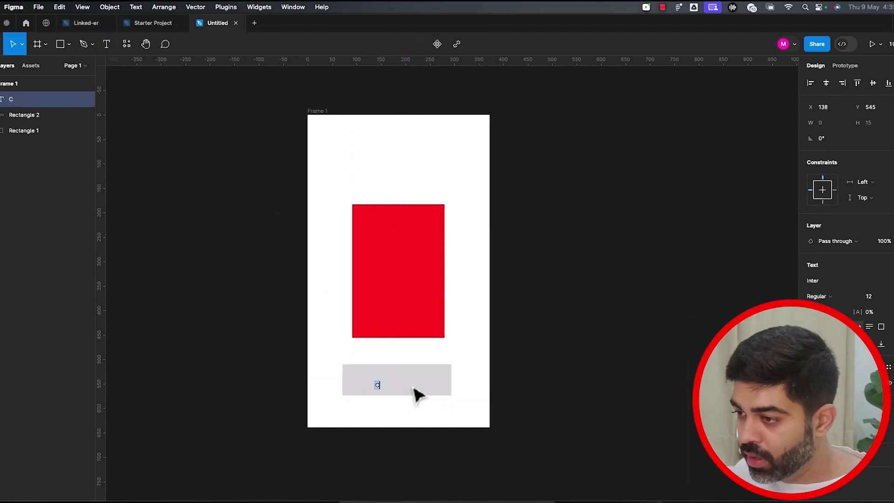
{"action": "type", "text": "hange"}
{"action": "key", "text": "Escape"}
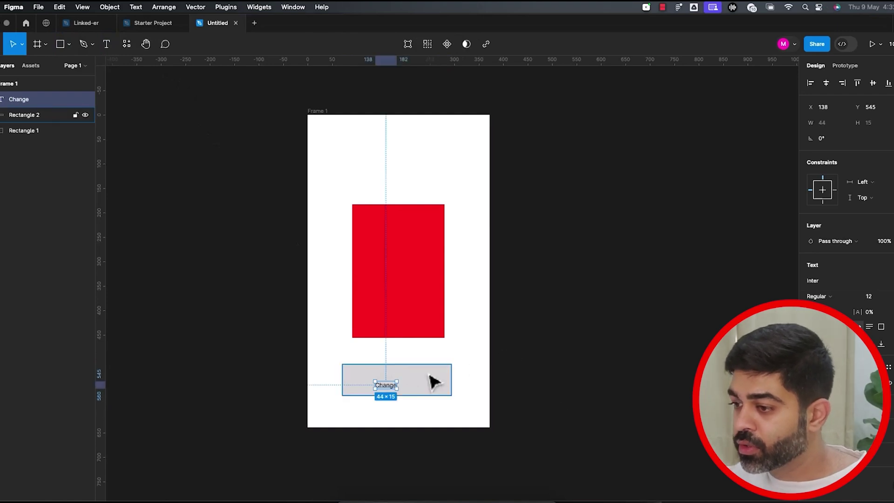
{"action": "left_click_drag", "start_coordinate": [389, 391], "coordinate": [399, 386]}
{"action": "left_click", "coordinate": [442, 391]}
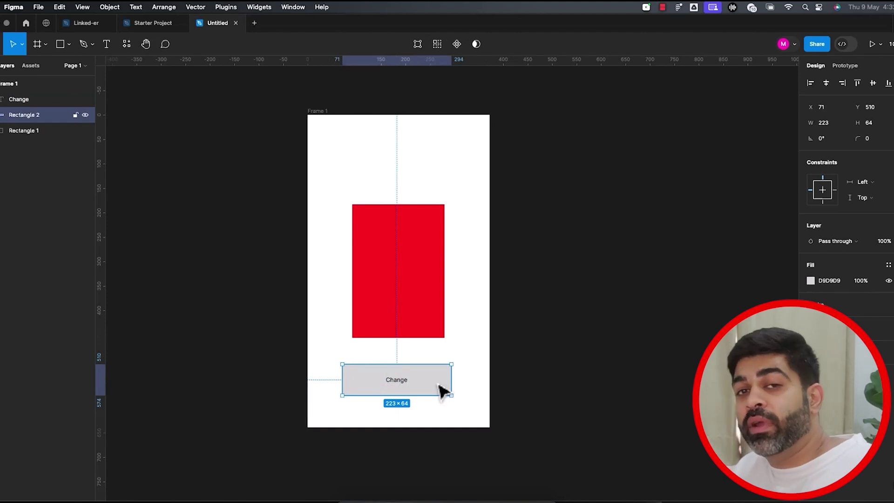
{"action": "left_click", "coordinate": [425, 253]}
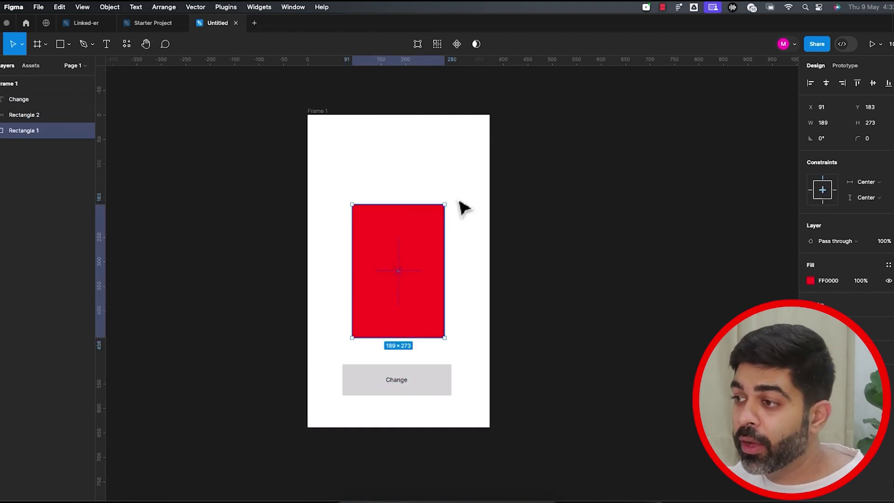
{"action": "left_click", "coordinate": [457, 172]}
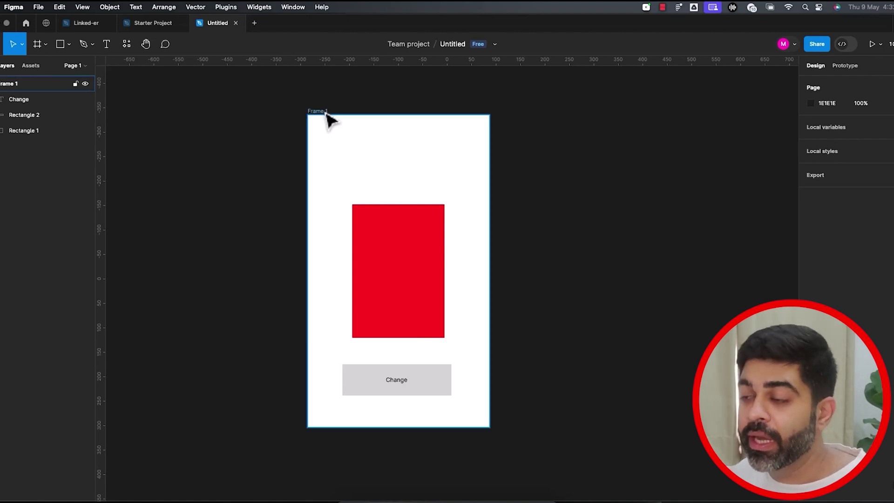
{"action": "left_click", "coordinate": [399, 289]}
{"action": "left_click", "coordinate": [428, 391]}
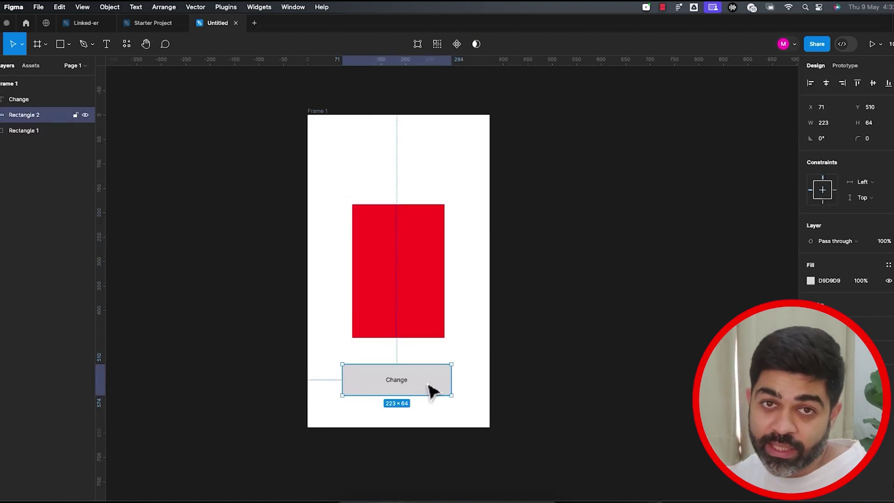
{"action": "left_click", "coordinate": [401, 380]}
{"action": "left_click", "coordinate": [474, 394]}
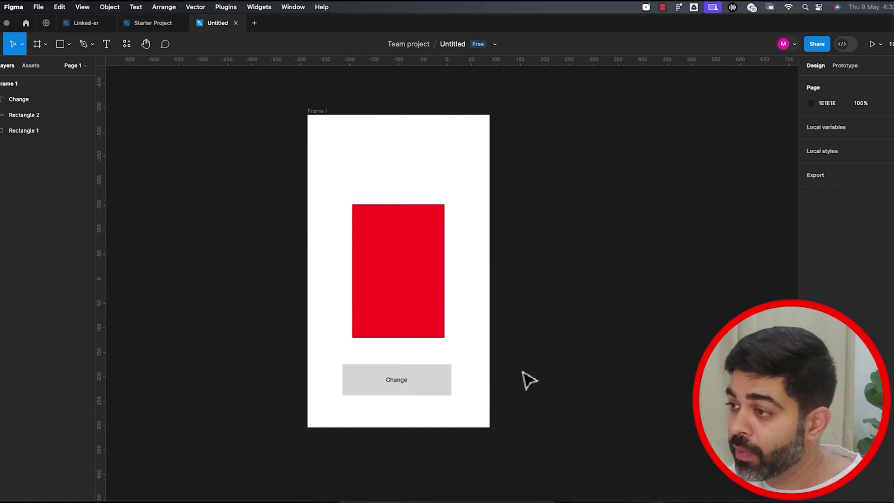
Duplicate the frame twice, placing the copies side by side to the right of Frame 1.
{"action": "scroll", "coordinate": [335, 153], "scroll_direction": "right", "scroll_amount": 5}
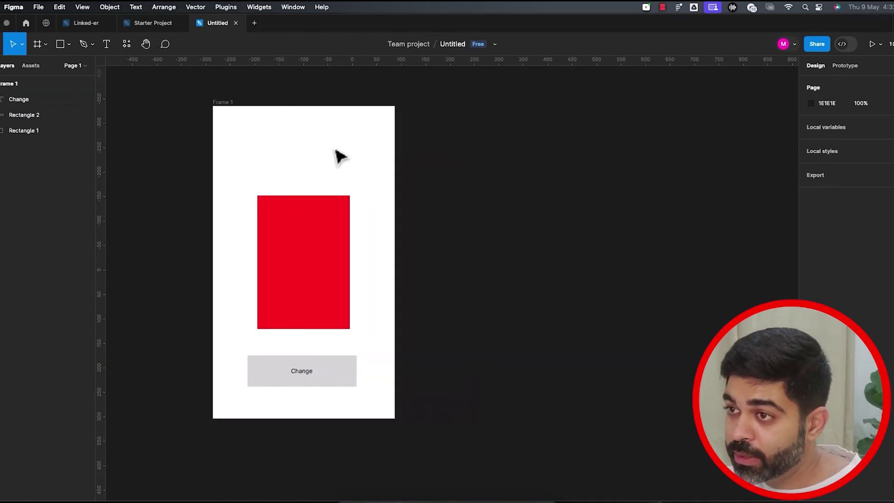
{"action": "left_click", "coordinate": [225, 104]}
{"action": "left_click_drag", "start_coordinate": [219, 106], "coordinate": [447, 110]}
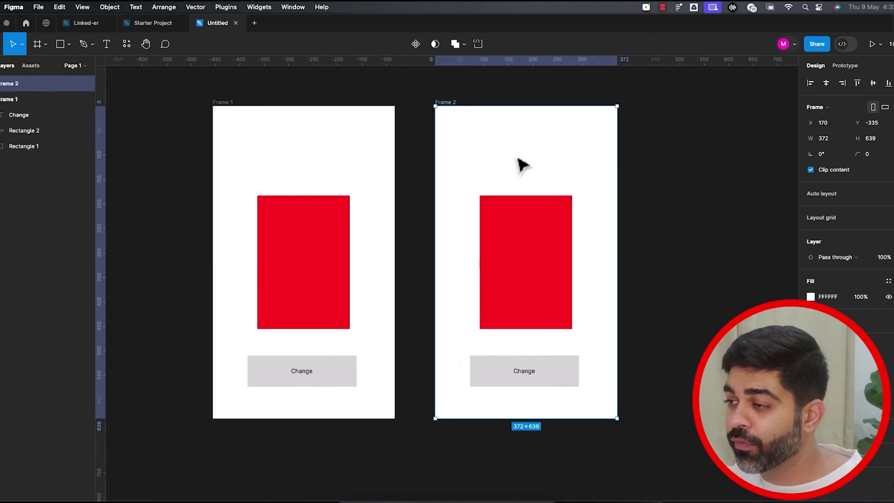
{"action": "scroll", "coordinate": [521, 164], "scroll_direction": "down", "scroll_amount": 1}
{"action": "scroll", "coordinate": [474, 168], "scroll_direction": "right", "scroll_amount": 3}
{"action": "scroll", "coordinate": [475, 168], "scroll_direction": "up", "scroll_amount": 1}
{"action": "left_click_drag", "start_coordinate": [389, 134], "coordinate": [595, 136]}
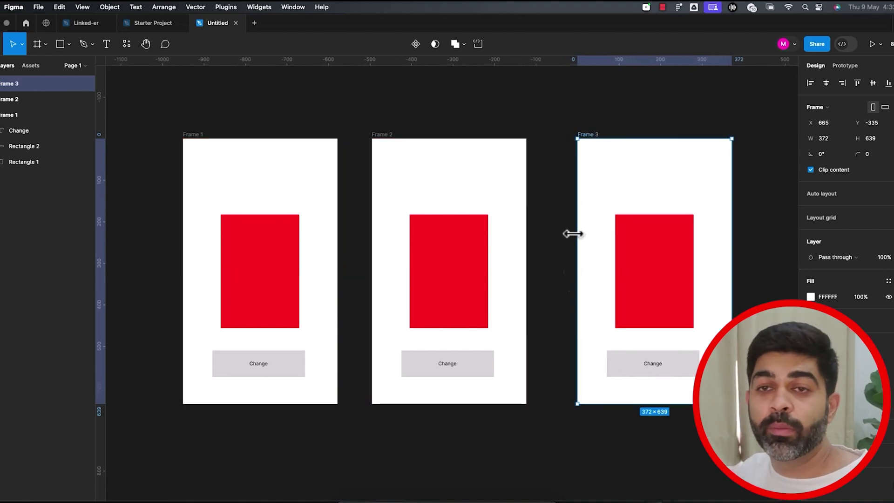
{"action": "left_click", "coordinate": [515, 433]}
Change the fill of the large rectangle in Frame 2 to blue, 1400FF.
{"action": "left_click", "coordinate": [466, 273]}
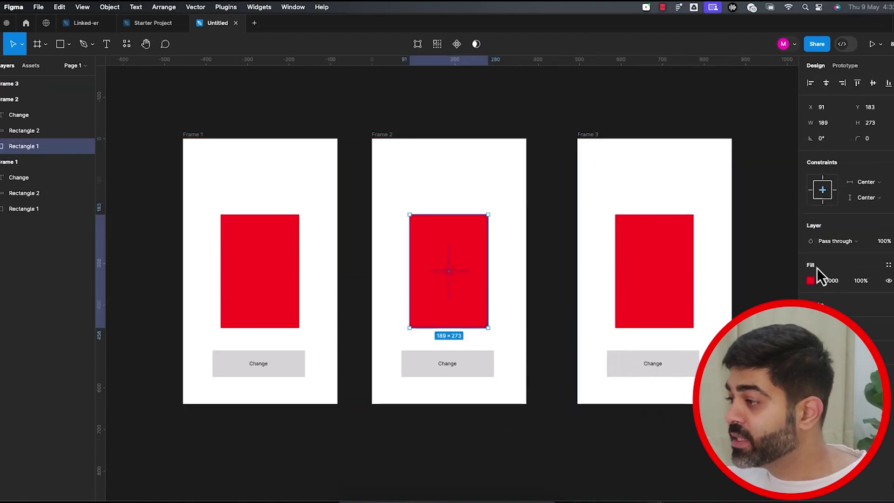
{"action": "left_click", "coordinate": [811, 280]}
{"action": "left_click", "coordinate": [758, 375]}
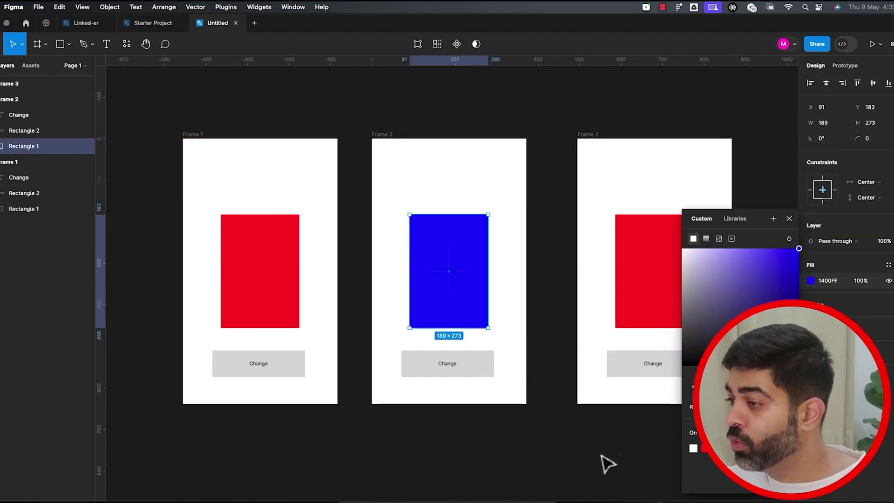
{"action": "left_click", "coordinate": [603, 463]}
Change the fill of the large rectangle in Frame 3 to bright green.
{"action": "left_click", "coordinate": [668, 308]}
{"action": "left_click", "coordinate": [810, 281]}
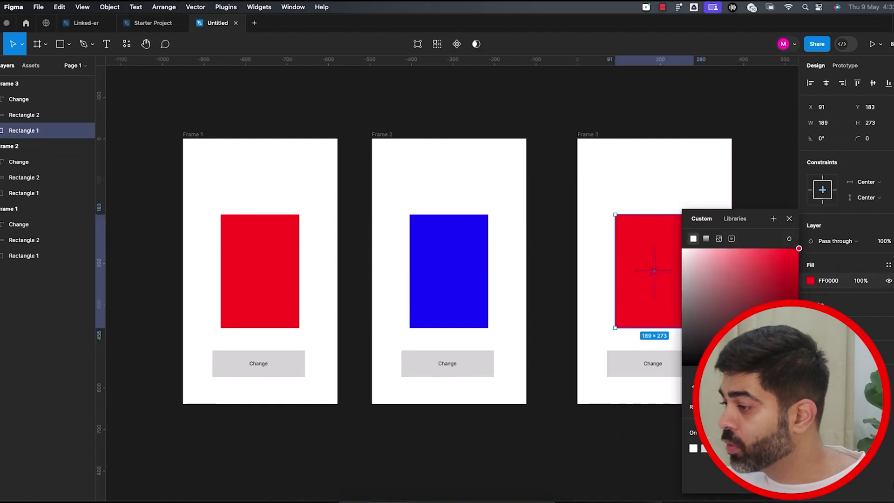
{"action": "left_click", "coordinate": [727, 375]}
{"action": "left_click", "coordinate": [577, 448]}
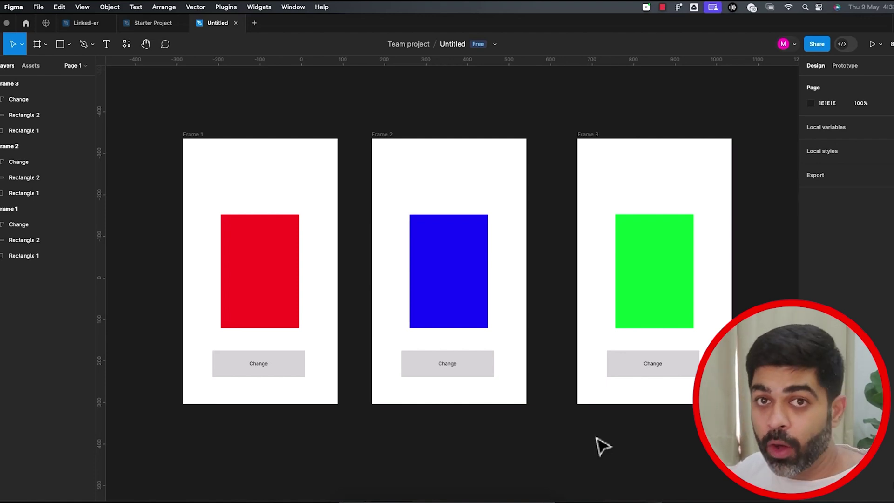
Add an on-click interaction from Frame 1's Change button that navigates to Frame 2 with a Dissolve animation.
{"action": "left_click", "coordinate": [846, 65]}
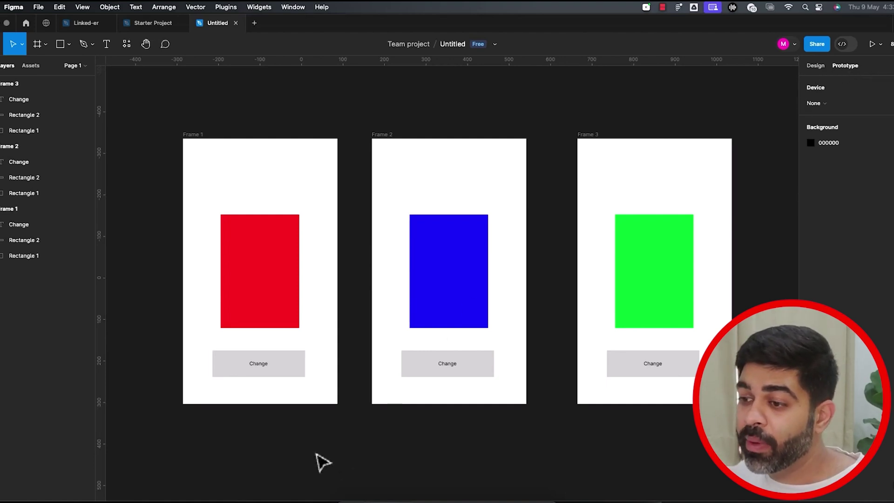
{"action": "left_click", "coordinate": [293, 369]}
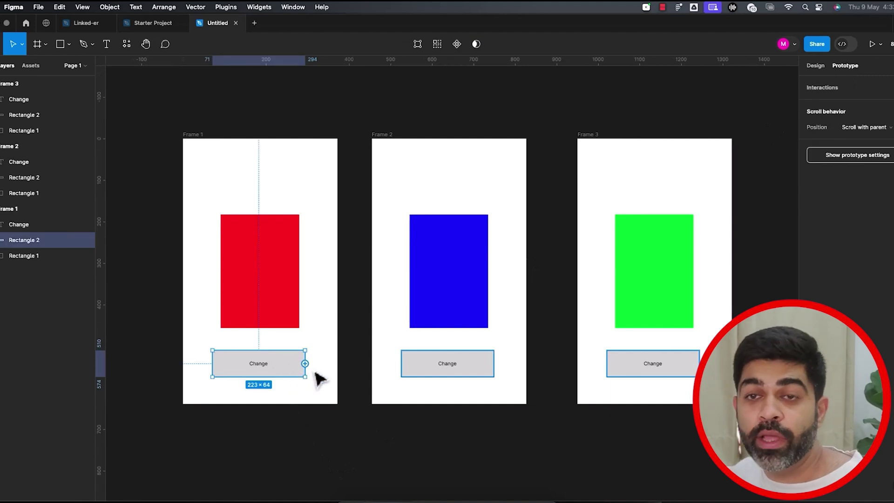
{"action": "left_click_drag", "start_coordinate": [306, 364], "coordinate": [376, 285]}
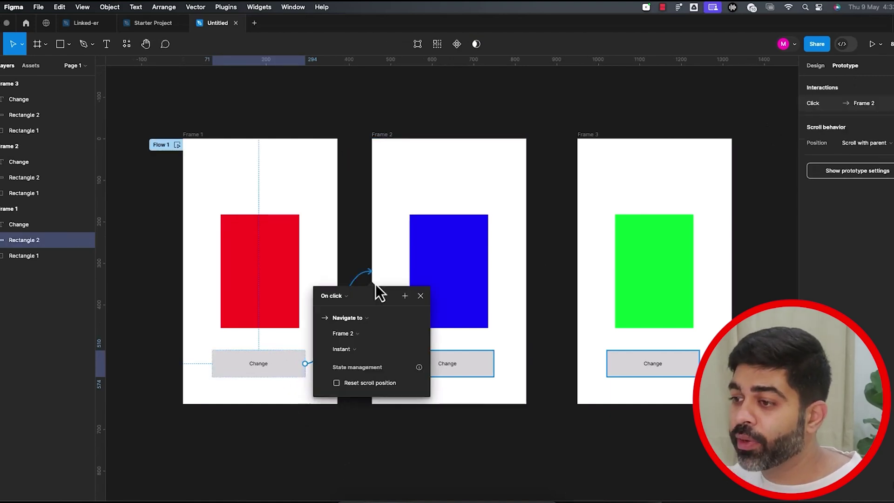
{"action": "left_click", "coordinate": [353, 349]}
{"action": "left_click", "coordinate": [356, 367]}
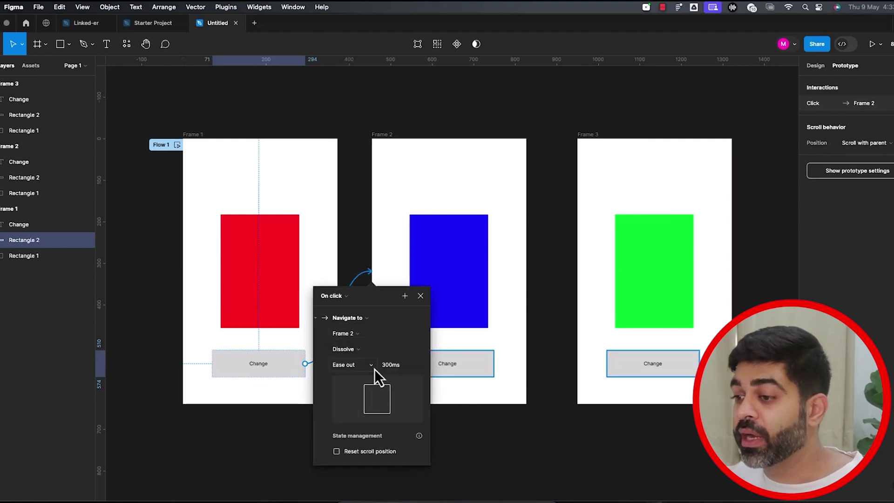
{"action": "left_click", "coordinate": [492, 441]}
Add an on-click interaction from Frame 2's Change button that navigates to Frame 3.
{"action": "left_click_drag", "start_coordinate": [494, 363], "coordinate": [587, 273]}
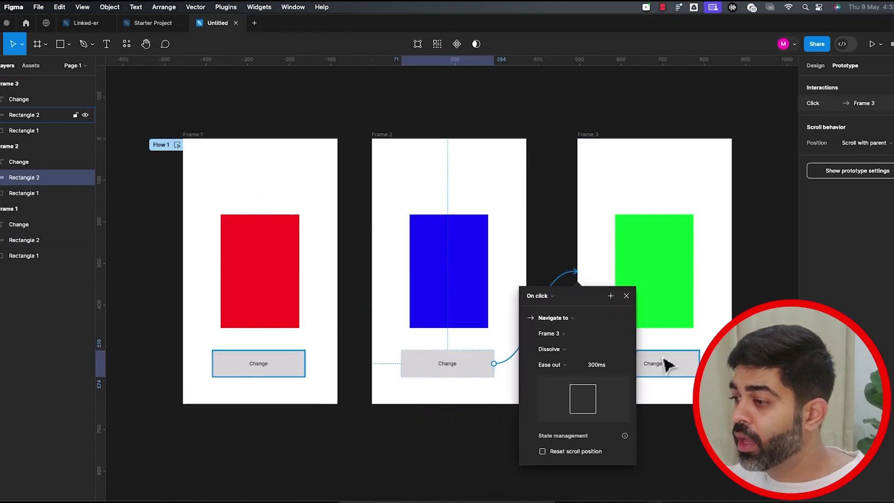
Add an on-click interaction from Frame 3's Change button that navigates back to Frame 1 with a Dissolve animation.
{"action": "key", "text": "Escape"}
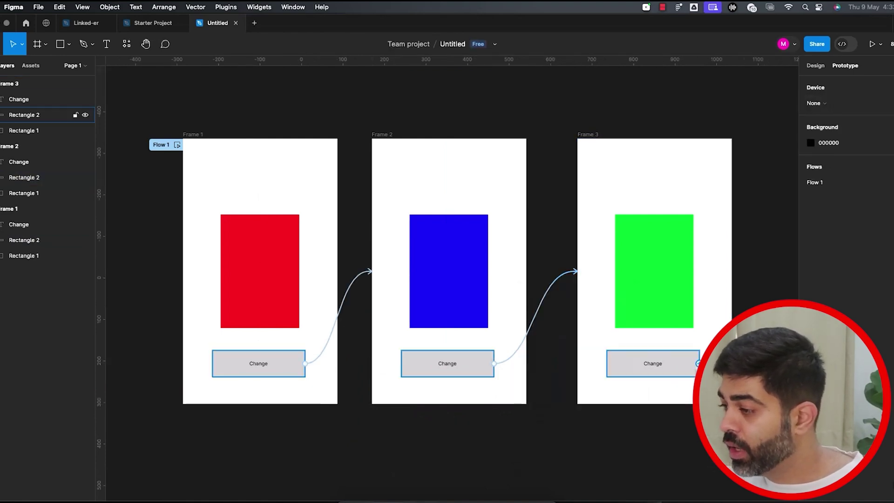
{"action": "left_click", "coordinate": [24, 115]}
{"action": "left_click_drag", "start_coordinate": [698, 363], "coordinate": [334, 267]}
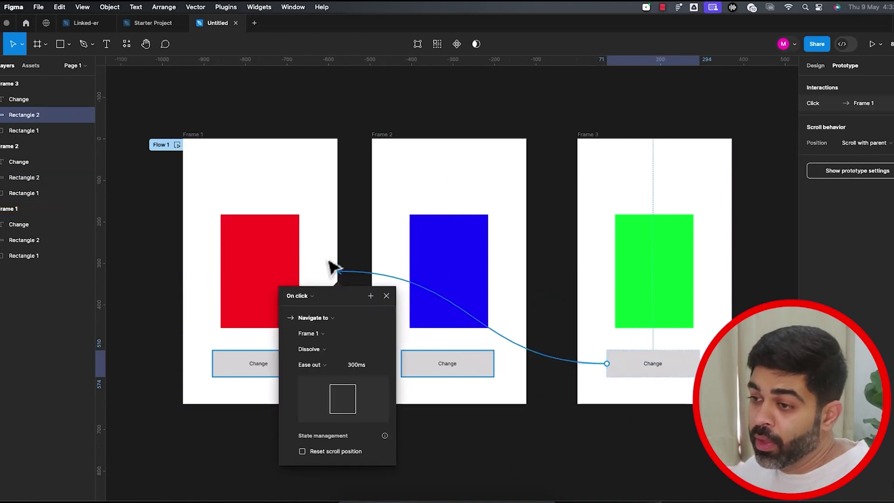
{"action": "left_click", "coordinate": [505, 451]}
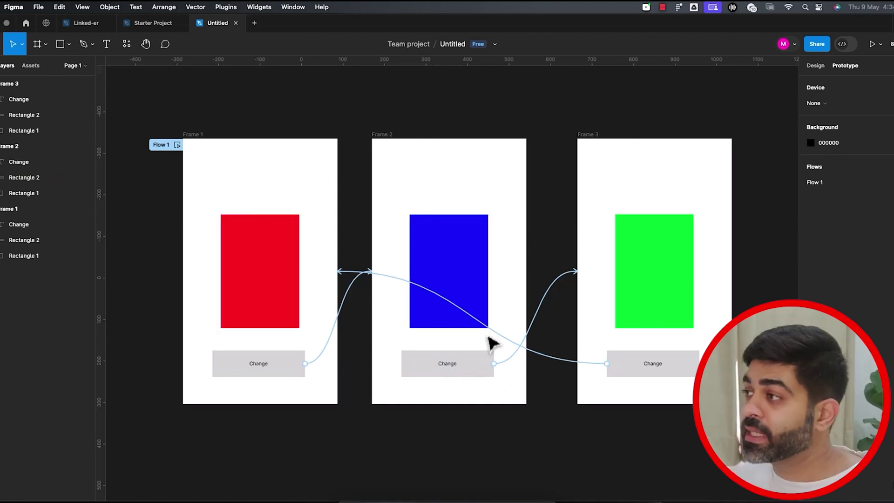
Open the prototype in the Preview window and cycle repeatedly through the three frames with the Change button.
{"action": "left_click", "coordinate": [880, 45]}
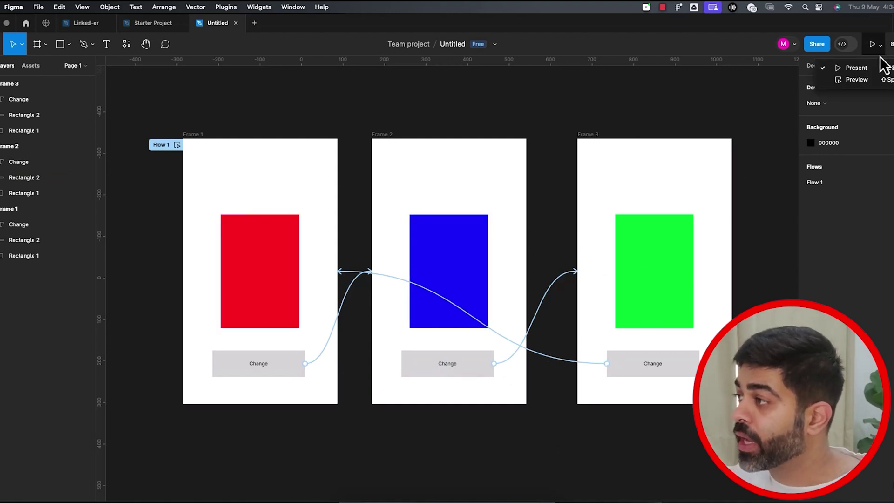
{"action": "left_click", "coordinate": [856, 79]}
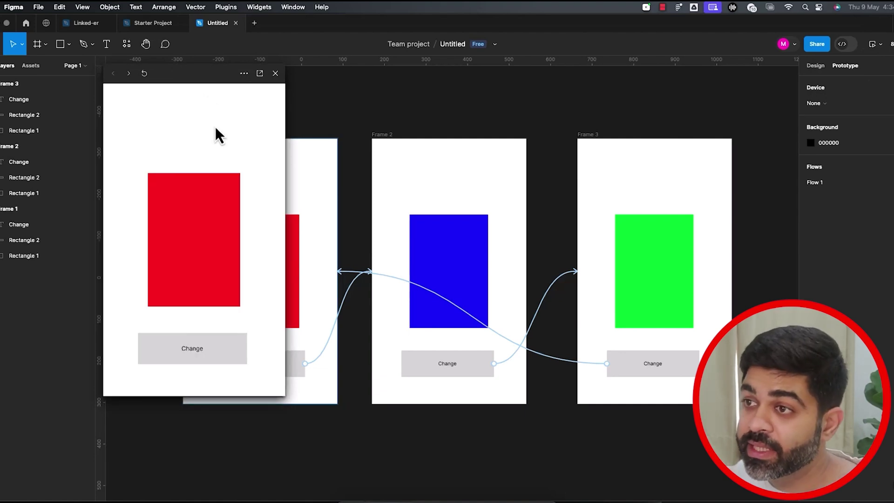
{"action": "left_click_drag", "start_coordinate": [206, 78], "coordinate": [216, 79]}
{"action": "left_click", "coordinate": [208, 350]}
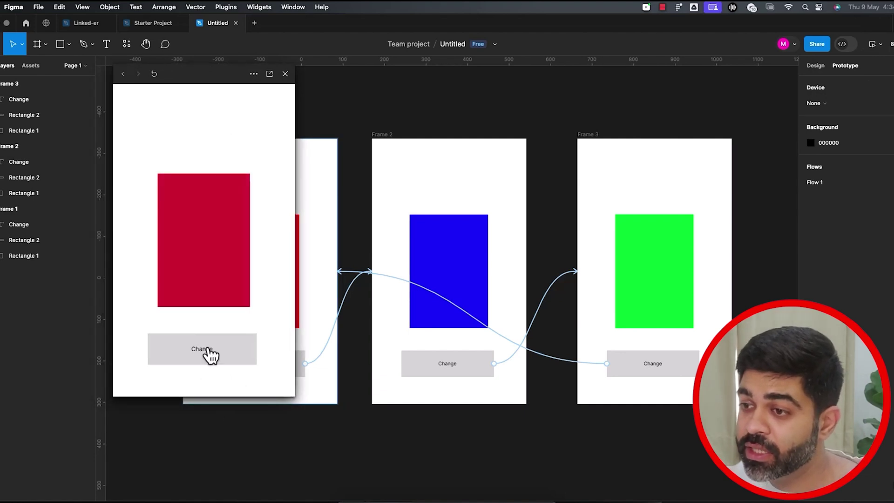
{"action": "left_click", "coordinate": [209, 350]}
{"action": "left_click", "coordinate": [209, 350]}
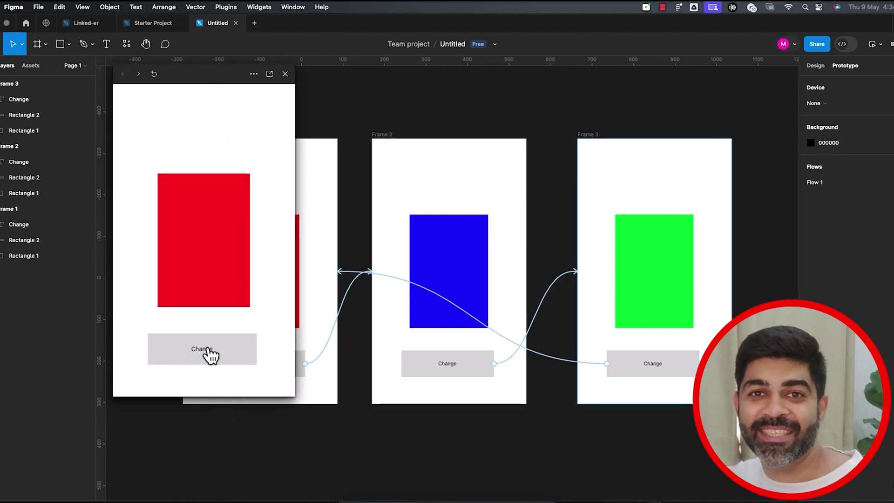
{"action": "left_click", "coordinate": [209, 350]}
{"action": "left_click", "coordinate": [208, 350]}
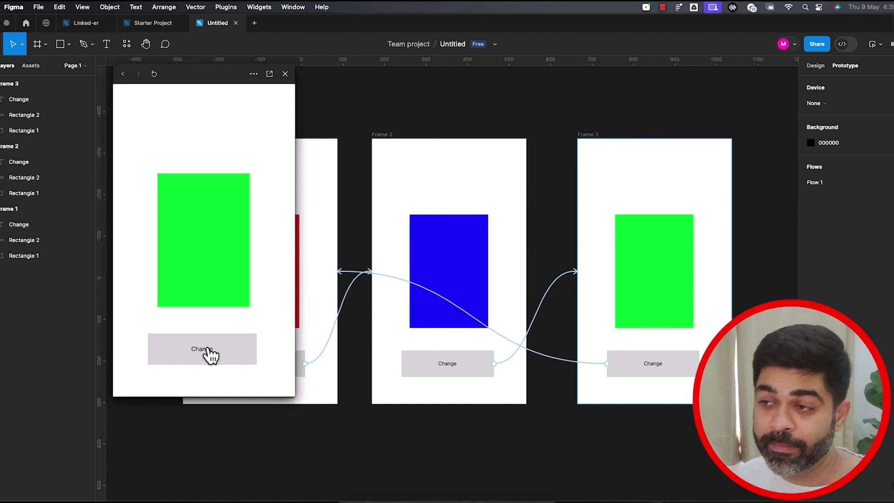
Move the preview window over Frame 2 and run through the Change transitions again before closing it.
{"action": "left_click_drag", "start_coordinate": [208, 83], "coordinate": [451, 148]}
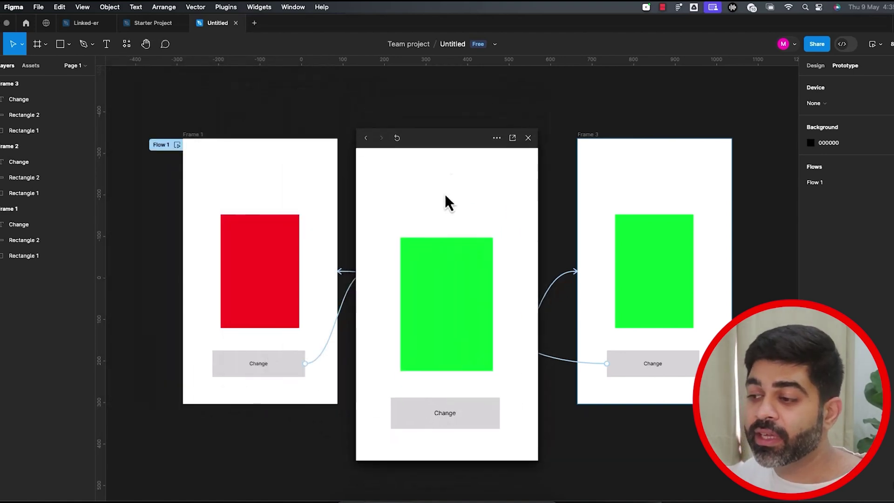
{"action": "left_click", "coordinate": [453, 423]}
{"action": "left_click", "coordinate": [454, 426]}
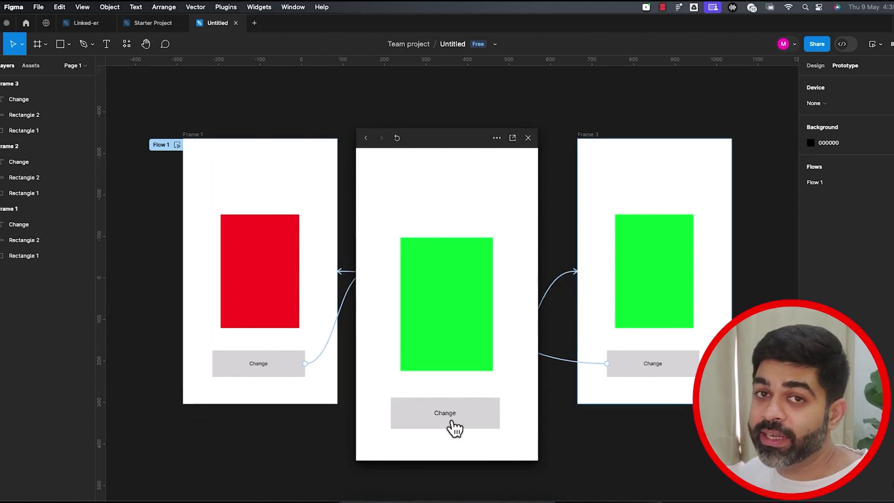
{"action": "left_click", "coordinate": [454, 426]}
{"action": "left_click", "coordinate": [528, 137]}
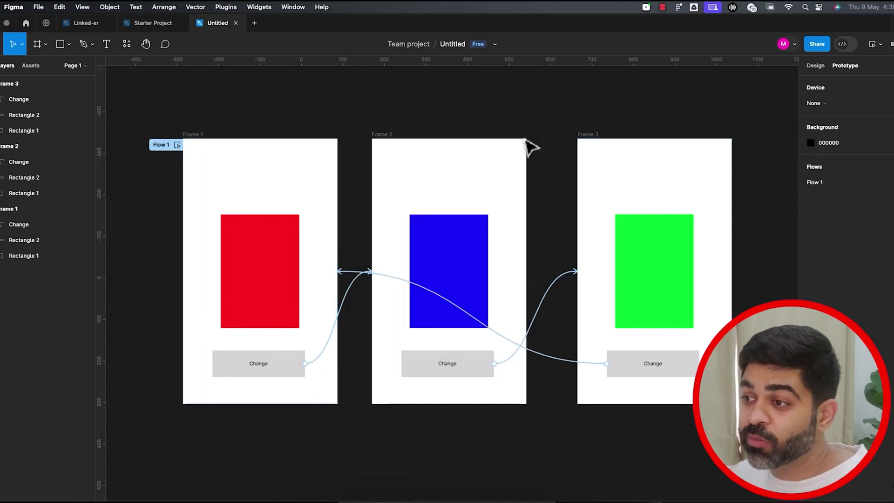
Move the red rectangle in Frame 1 and the green rectangle in Frame 3 straight up, higher than Frame 2's blue rectangle.
{"action": "left_click", "coordinate": [300, 369]}
{"action": "left_click", "coordinate": [422, 373]}
{"action": "left_click", "coordinate": [448, 247]}
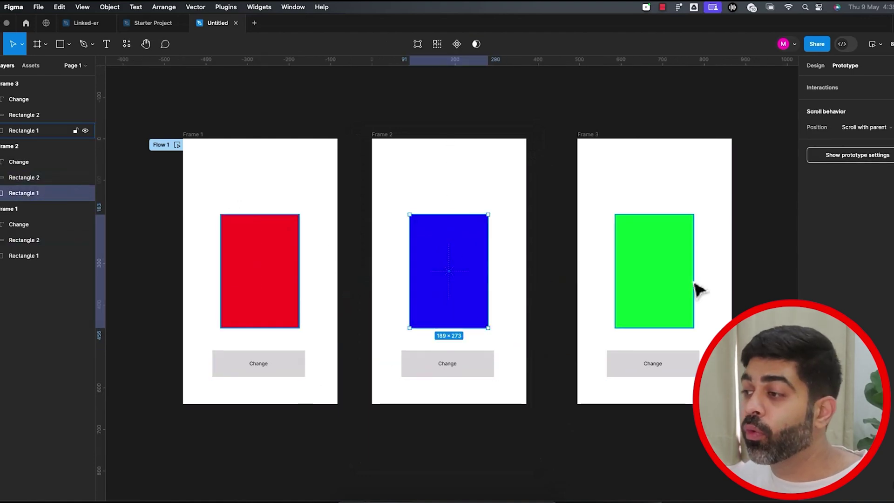
{"action": "left_click", "coordinate": [680, 286]}
{"action": "left_click_drag", "start_coordinate": [286, 268], "coordinate": [289, 225]}
{"action": "left_click_drag", "start_coordinate": [666, 298], "coordinate": [673, 261]}
{"action": "left_click", "coordinate": [756, 275]}
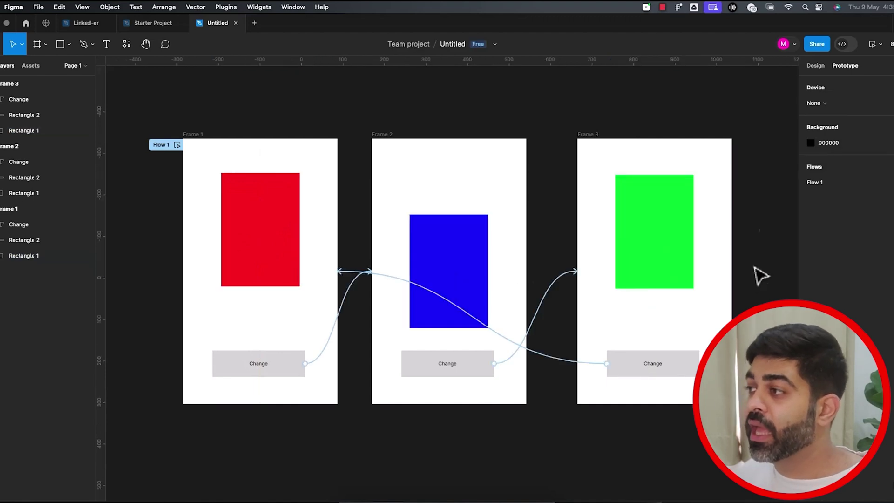
Preview the prototype with the repositioned rectangles and trigger the Change button several times to check the Dissolve transitions.
{"action": "left_click", "coordinate": [873, 47]}
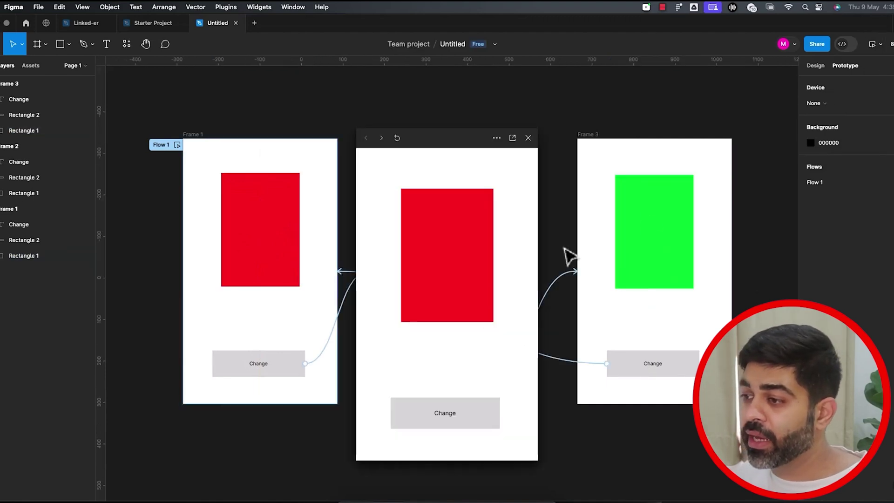
{"action": "left_click", "coordinate": [427, 424]}
{"action": "left_click", "coordinate": [428, 423]}
{"action": "left_click", "coordinate": [429, 424]}
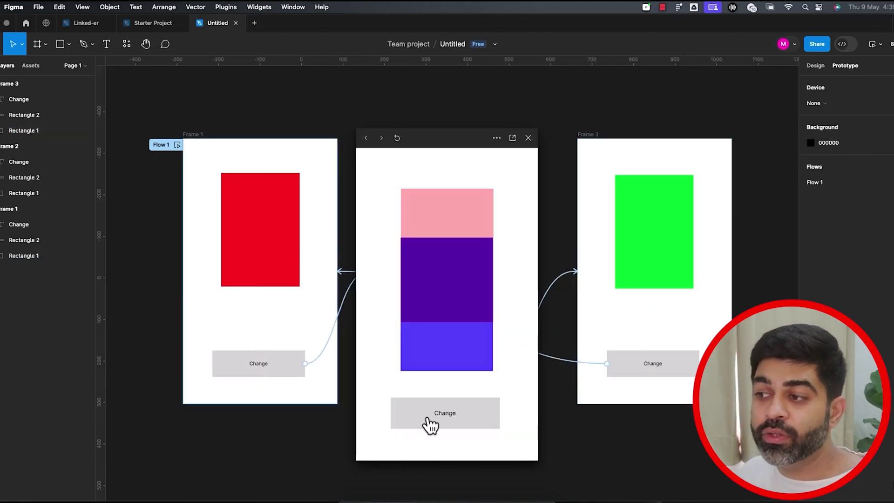